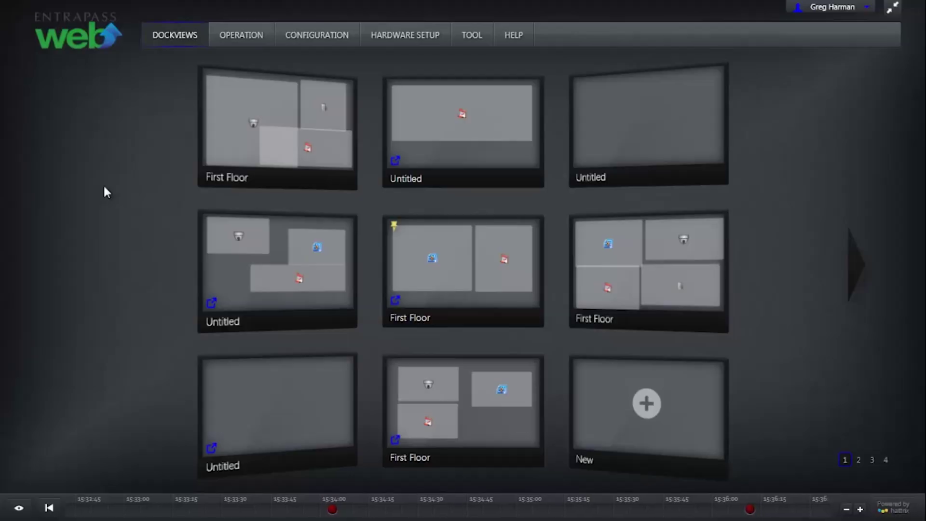
# - Go to OPERATION > Door, inspect the Side Entrance access-denied event, and show the door Watchlist
pyautogui.click(229, 36)
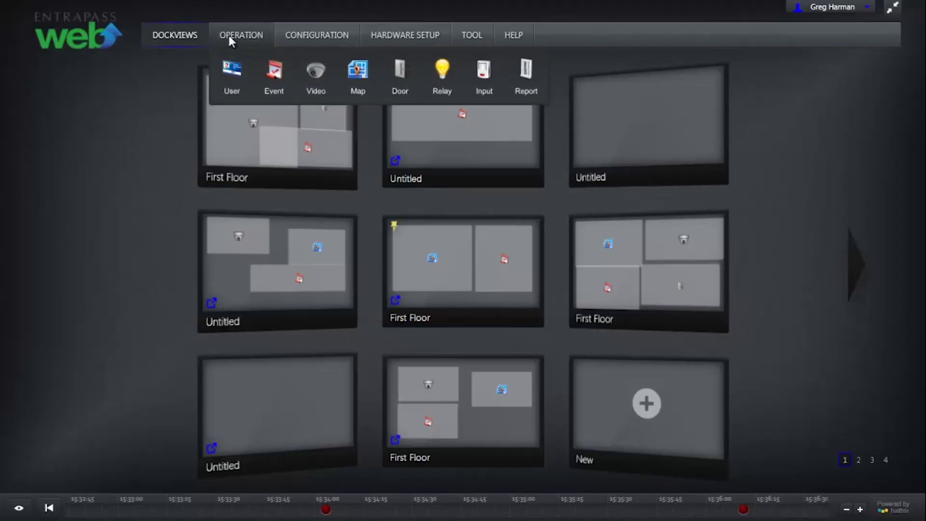
pyautogui.click(400, 76)
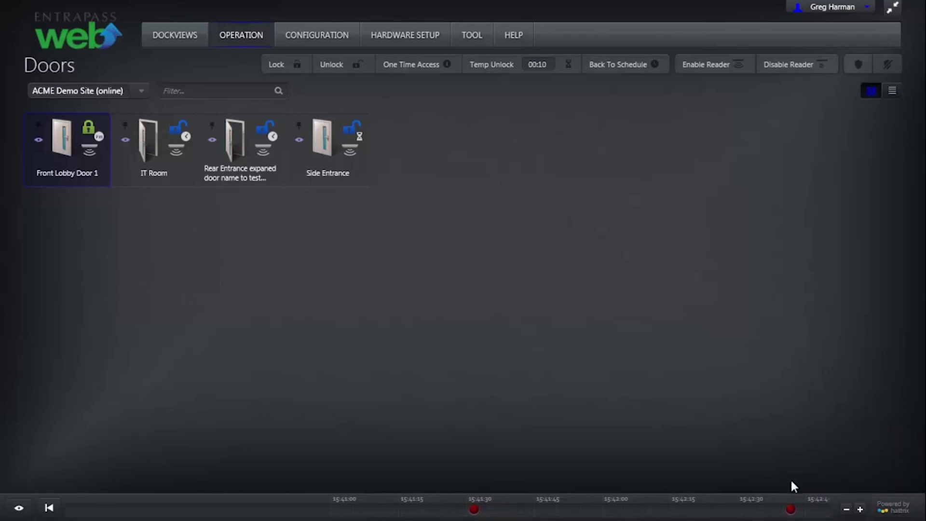
pyautogui.moveTo(790, 510)
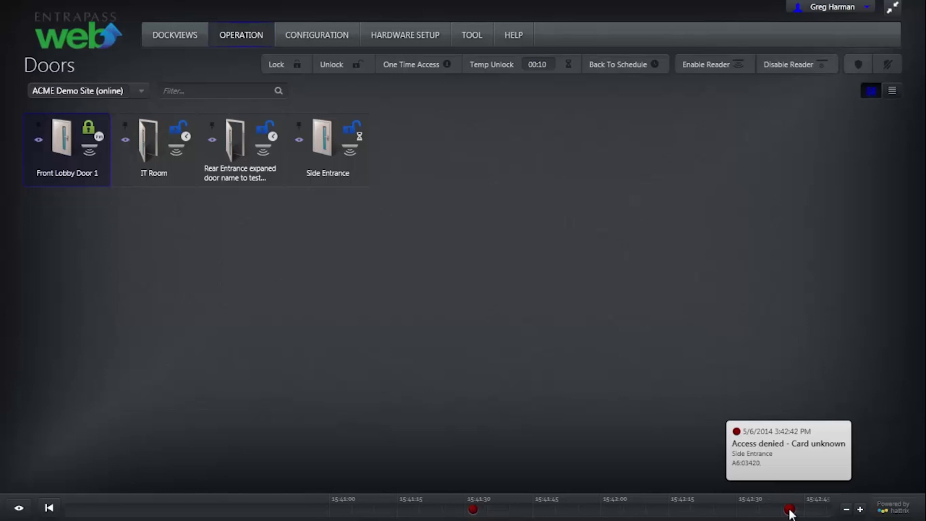
pyautogui.rightClick(790, 511)
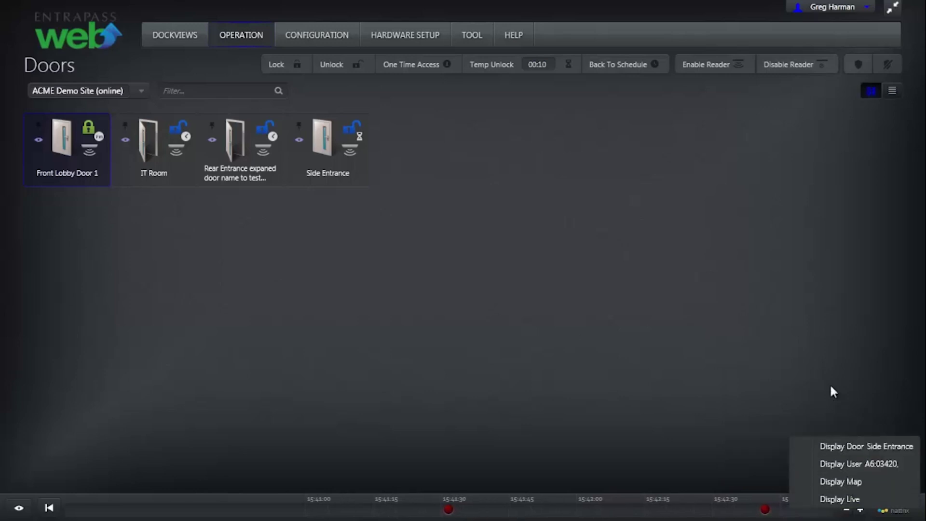
pyautogui.click(19, 509)
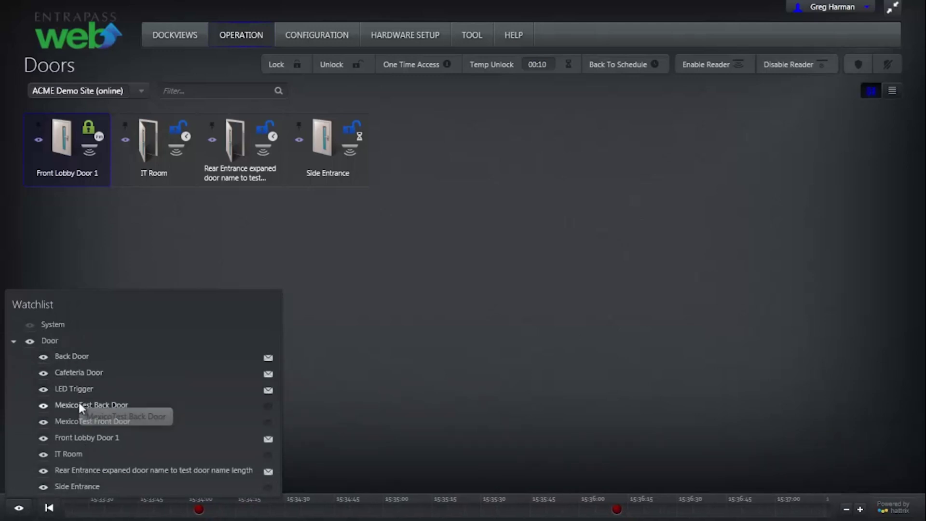
# - Enable email notification for LED Trigger, then edit the Recipients address under Tool settings
pyautogui.click(267, 391)
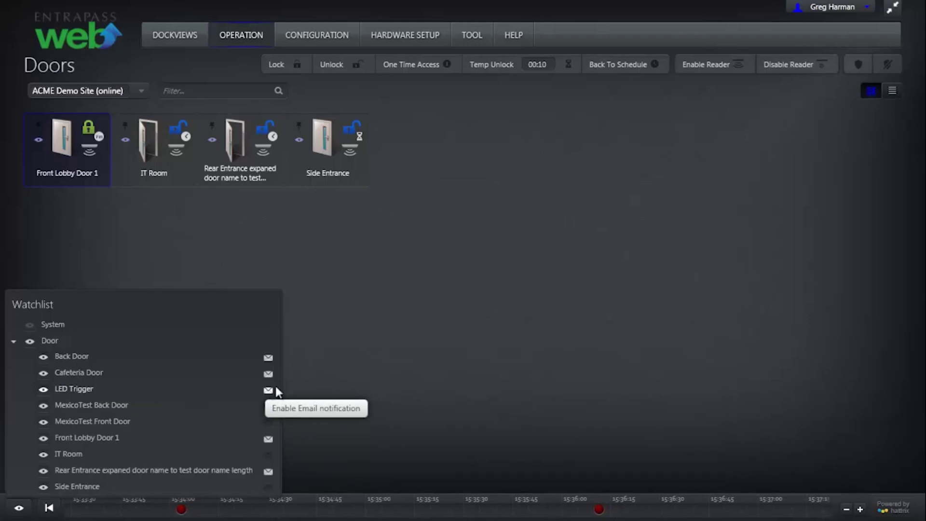
pyautogui.click(474, 34)
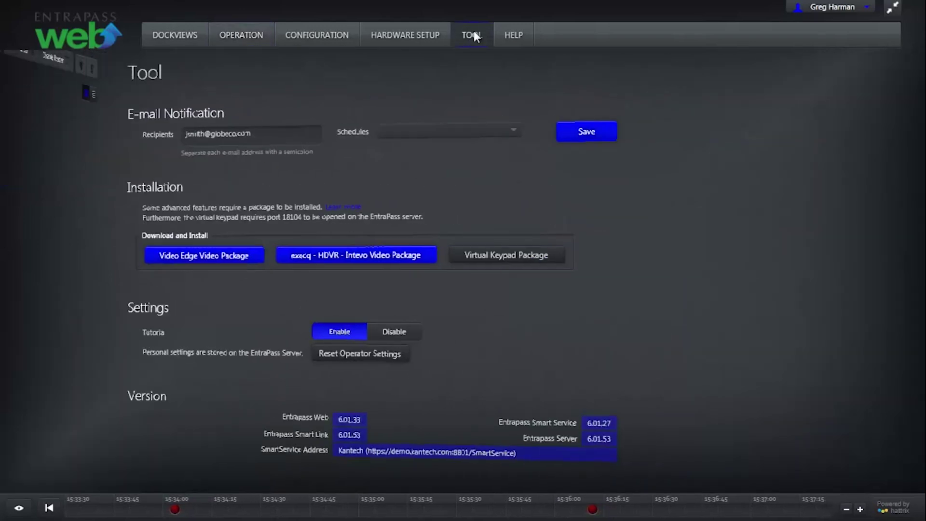
pyautogui.click(189, 133)
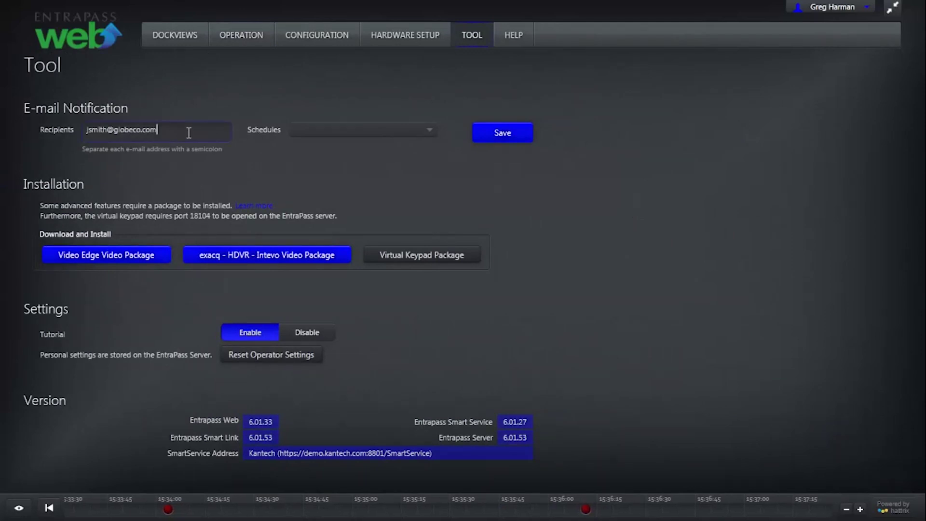